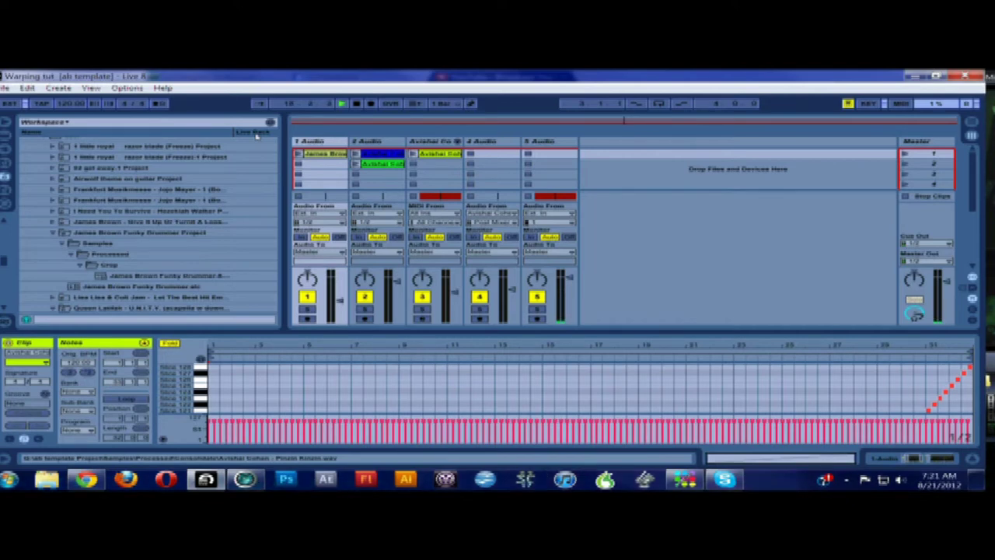
Open the Avishai Cohen audio clip on track 2 in an enlarged sample editor, showing bars 17 to 32.
key(ctrl+z)
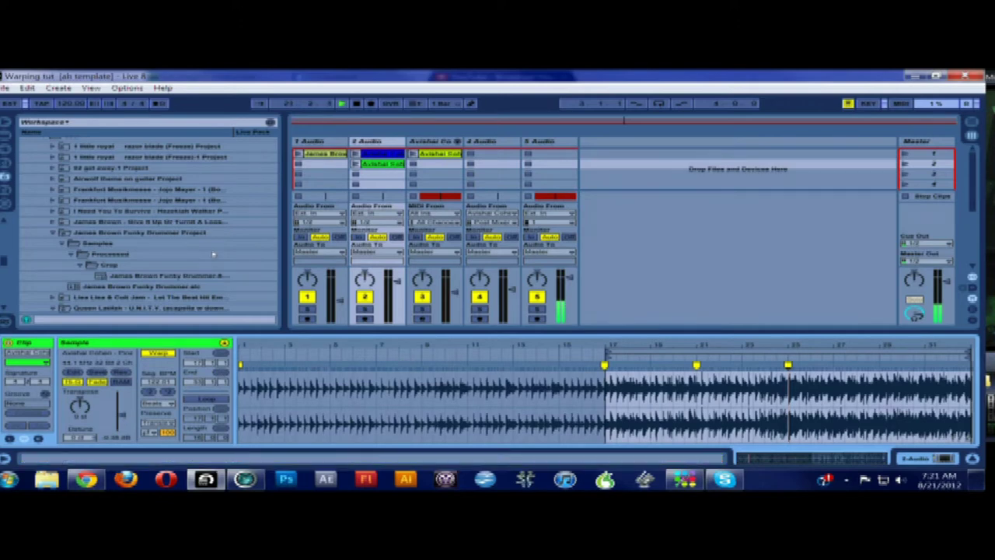
drag(205, 335, 198, 282)
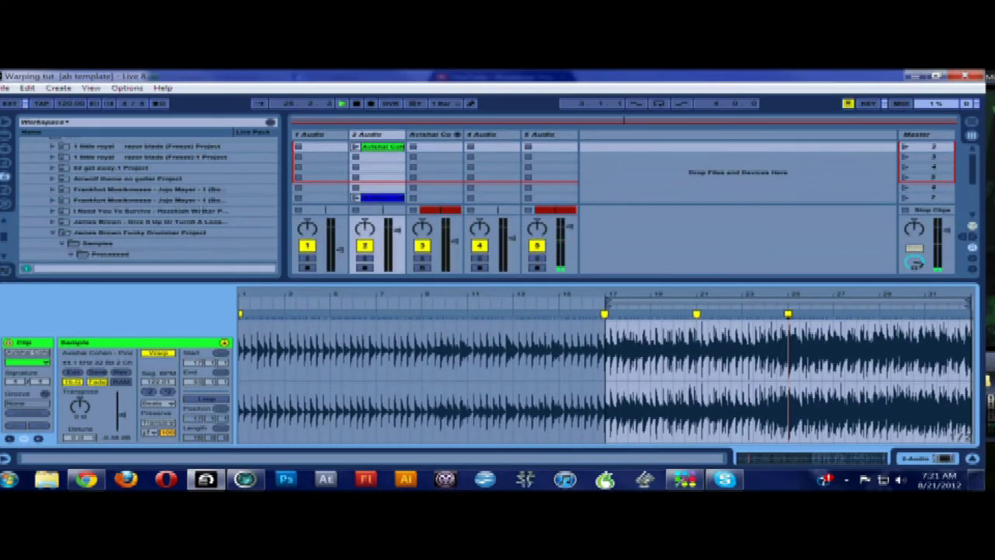
scroll(387, 161, up, 1)
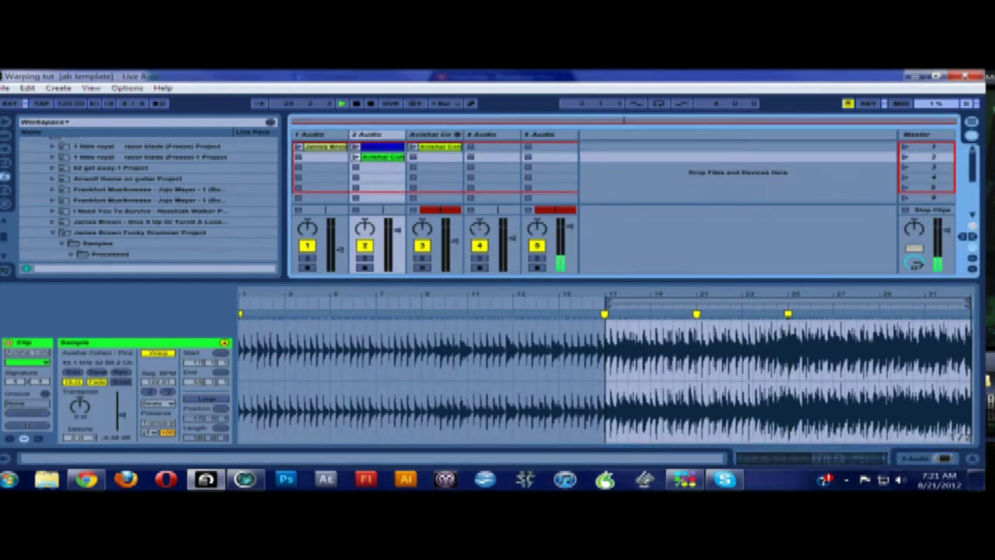
click(788, 298)
drag(698, 296, 649, 354)
double_click(651, 314)
mouse_move(649, 295)
mouse_down()
mouse_move(268, 295)
mouse_move(775, 248)
mouse_move(623, 273)
mouse_up()
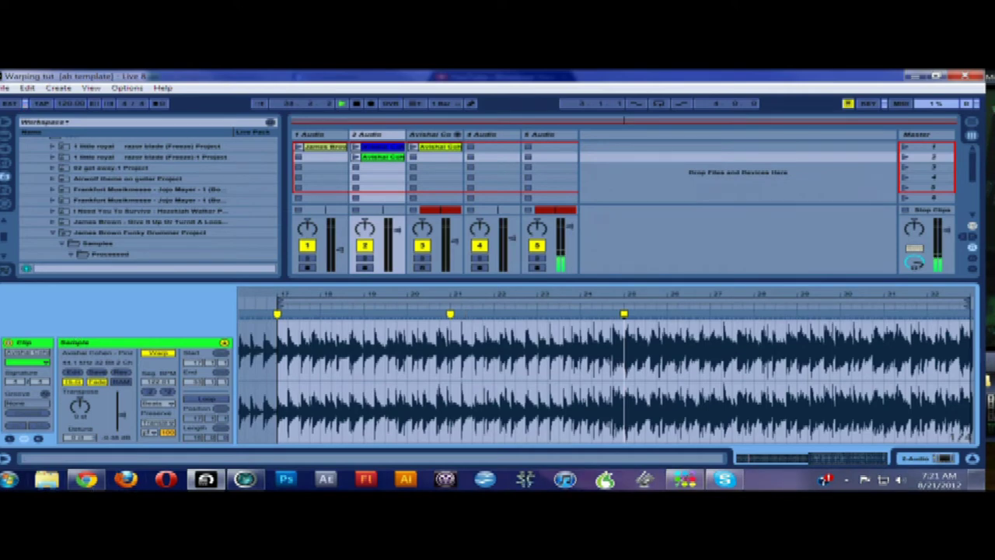
Show the Info View for control descriptions and turn on the metronome.
click(5, 457)
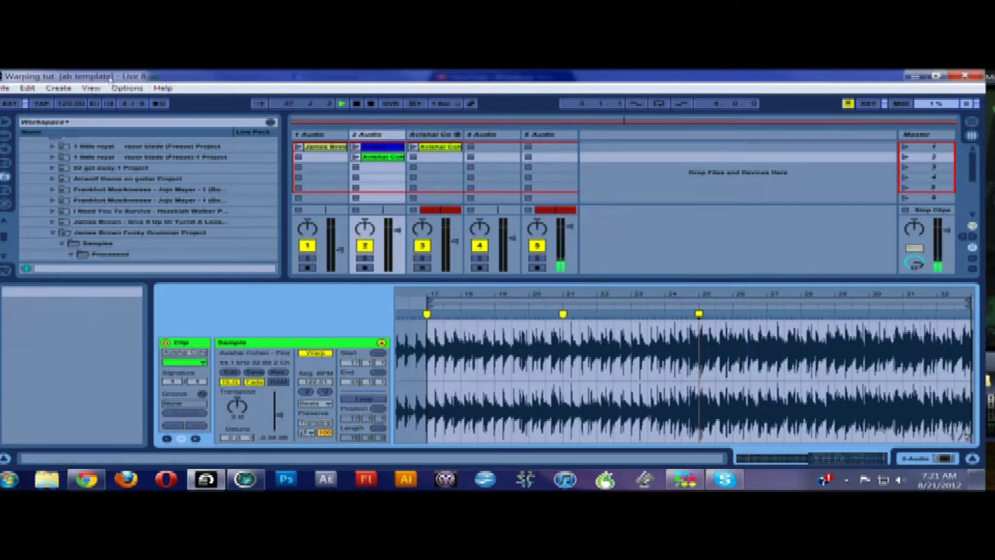
key(alt+h)
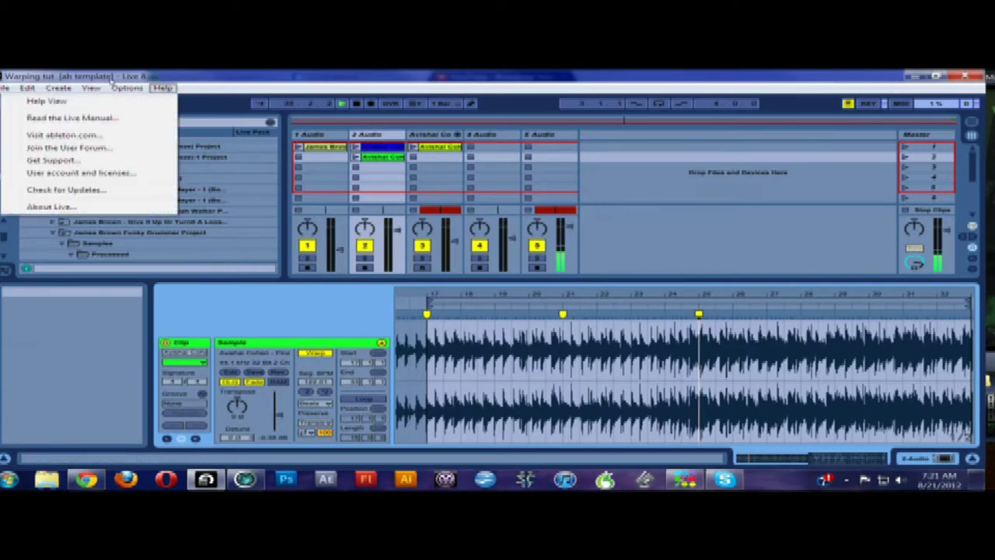
key(Escape)
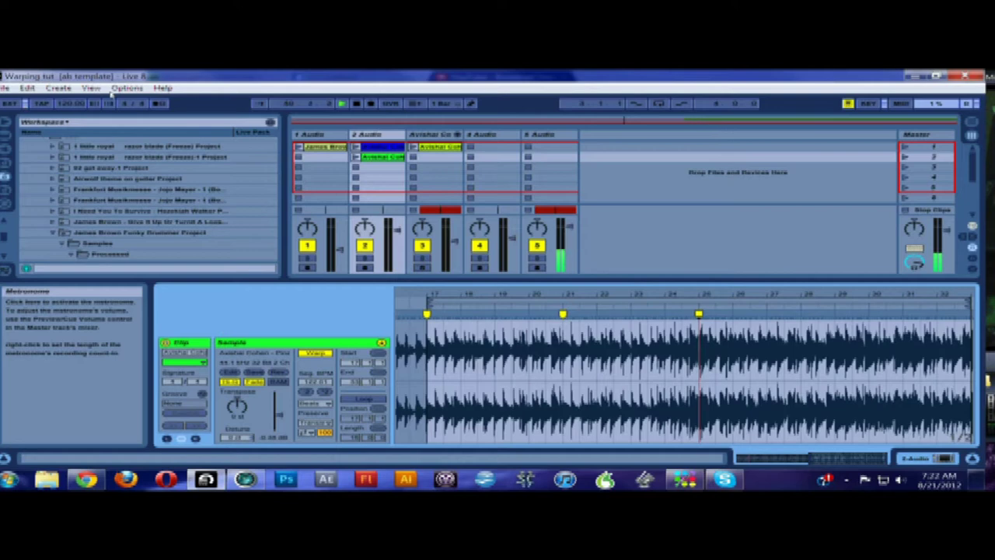
click(159, 103)
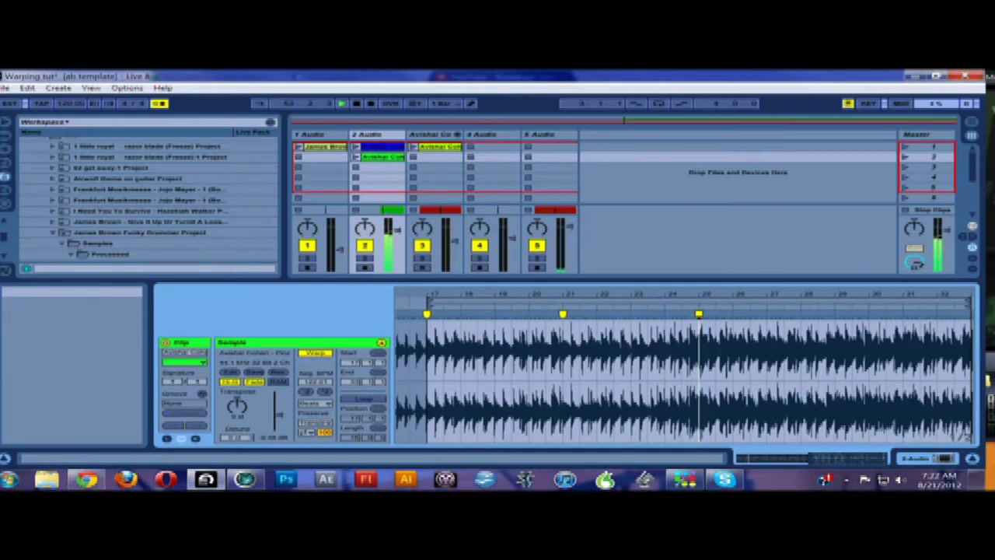
Look over the Arrangement View and return to the Session View.
click(664, 108)
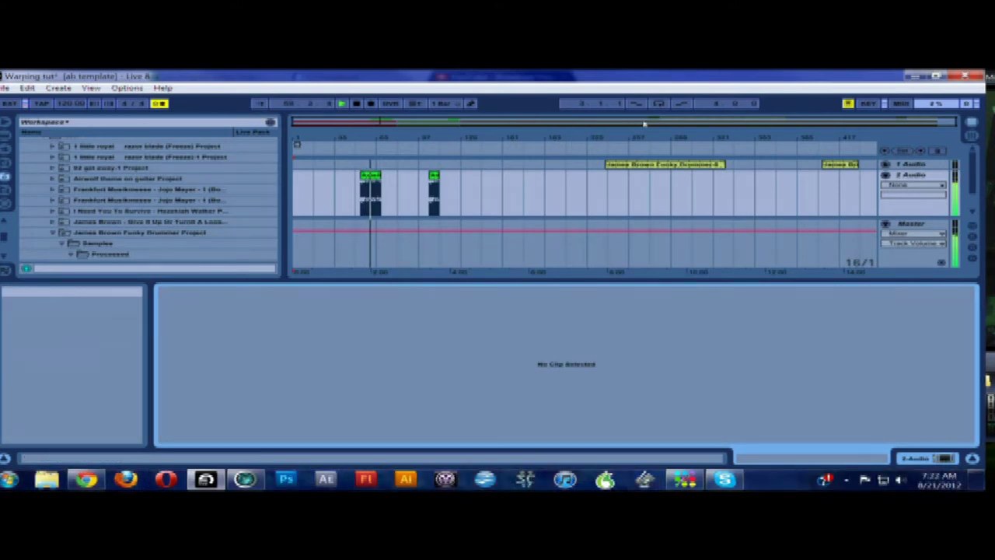
click(972, 122)
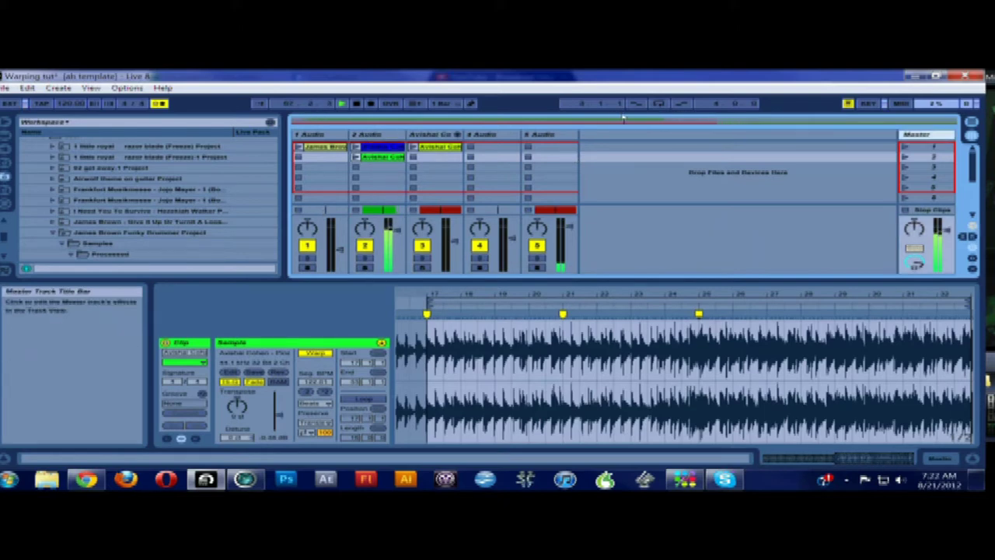
Add the Spectrum audio effect from the Live devices to the Master track.
double_click(925, 135)
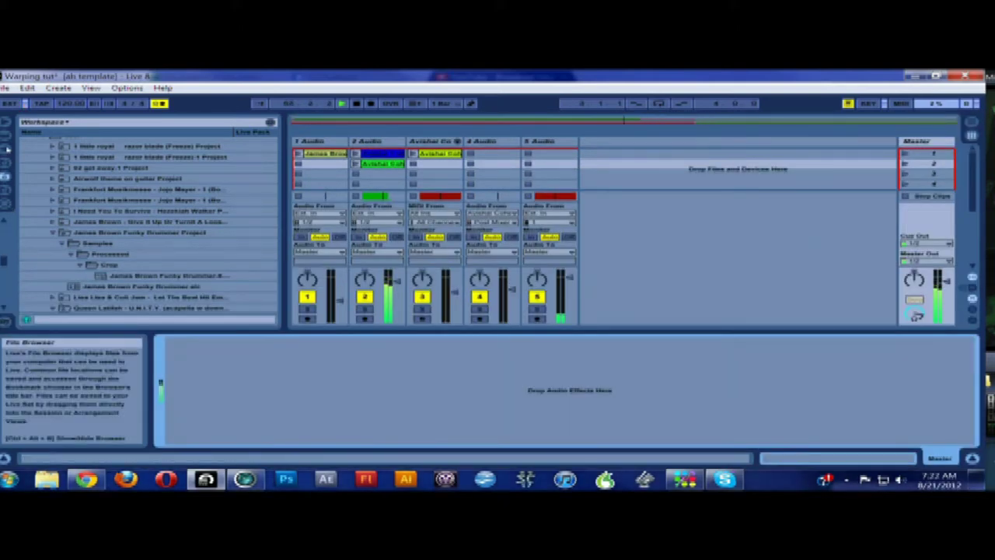
click(6, 125)
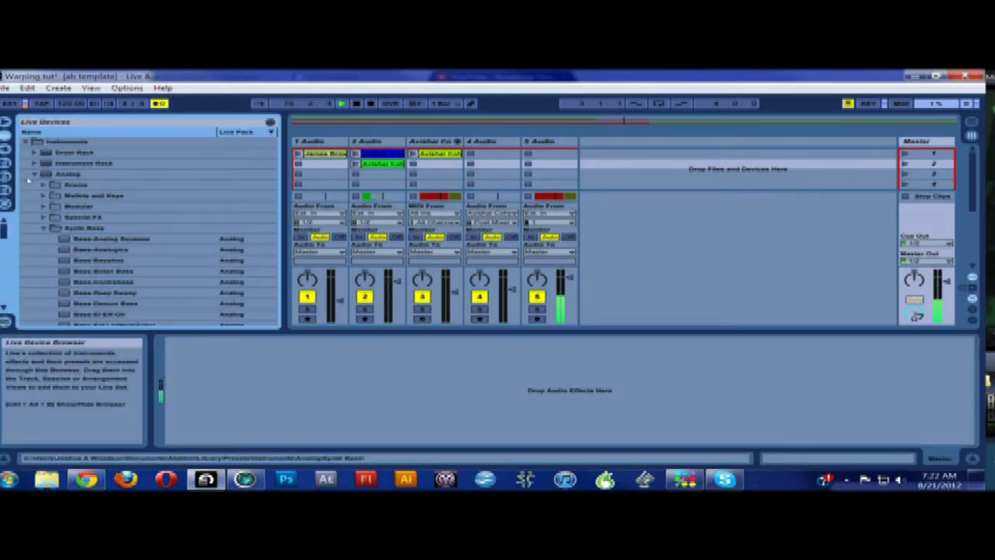
click(43, 228)
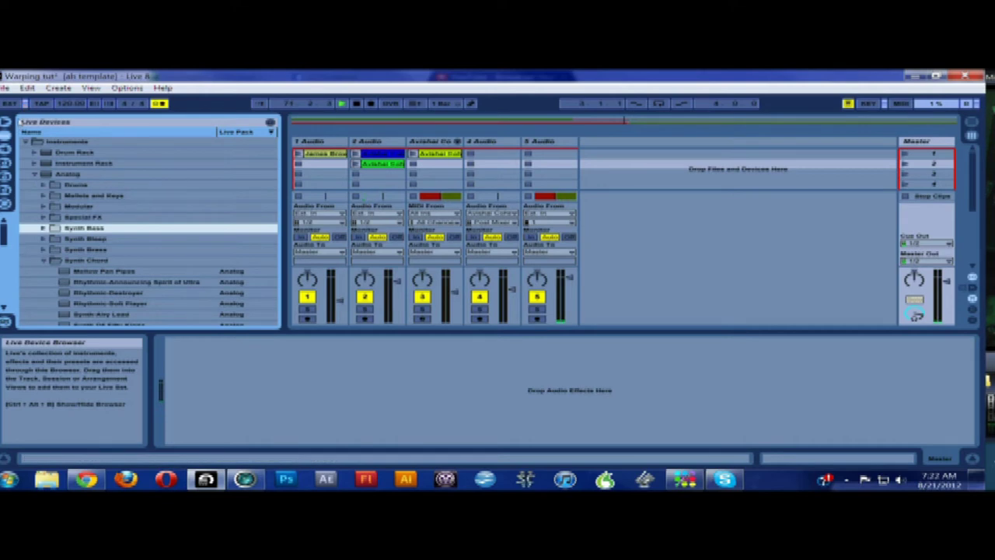
click(26, 142)
scroll(35, 199, down, 6)
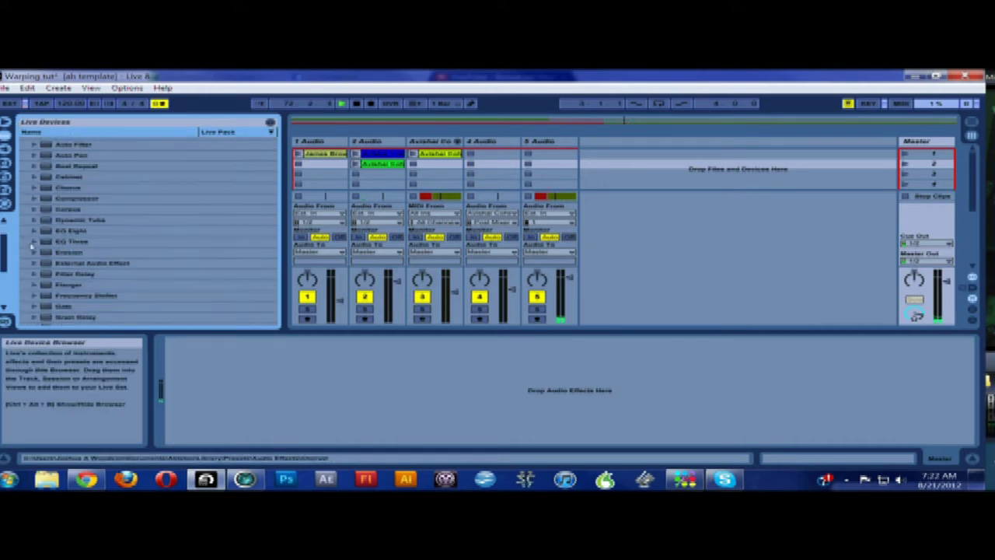
scroll(50, 256, down, 10)
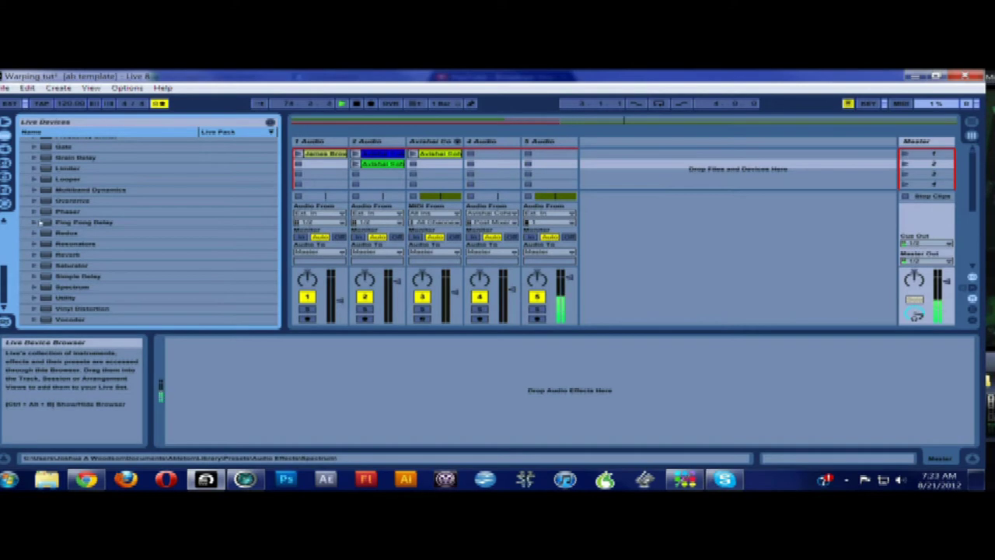
click(191, 287)
key(Return)
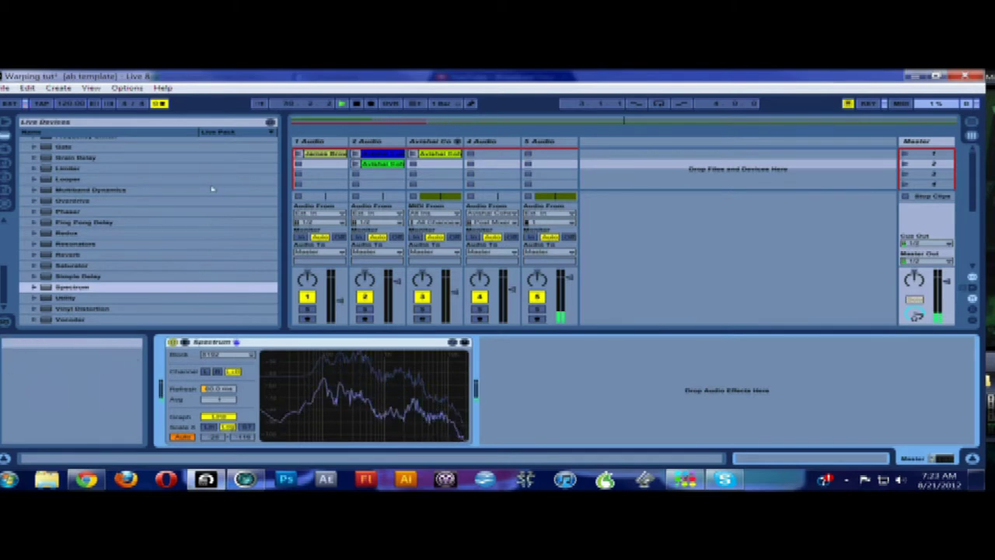
right_click(289, 341)
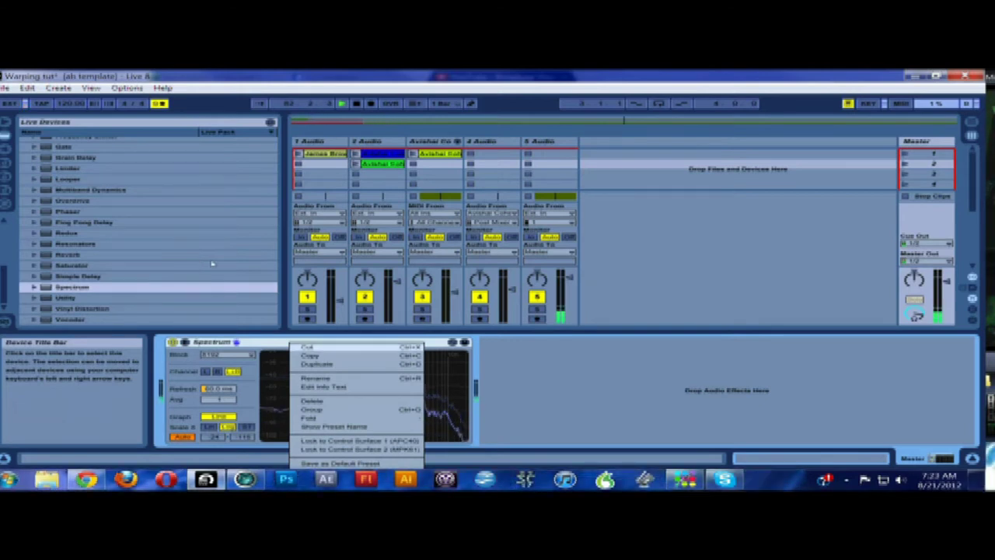
click(360, 299)
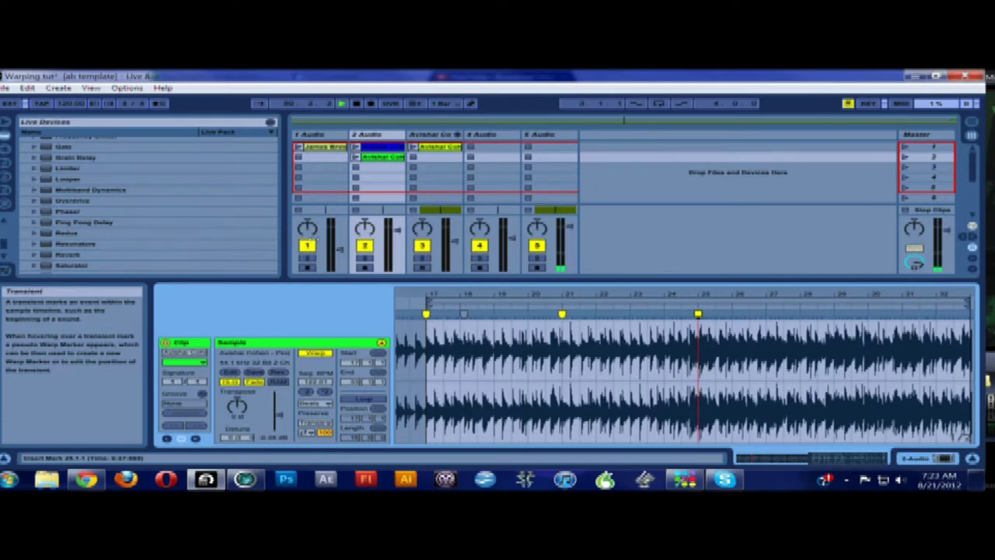
Hide the Info View and examine the waveform around the warp markers at bars 17, 21 and 25 of the track 2 clip.
mouse_move(469, 294)
mouse_down()
mouse_move(477, 349)
mouse_move(820, 377)
mouse_move(643, 377)
mouse_up()
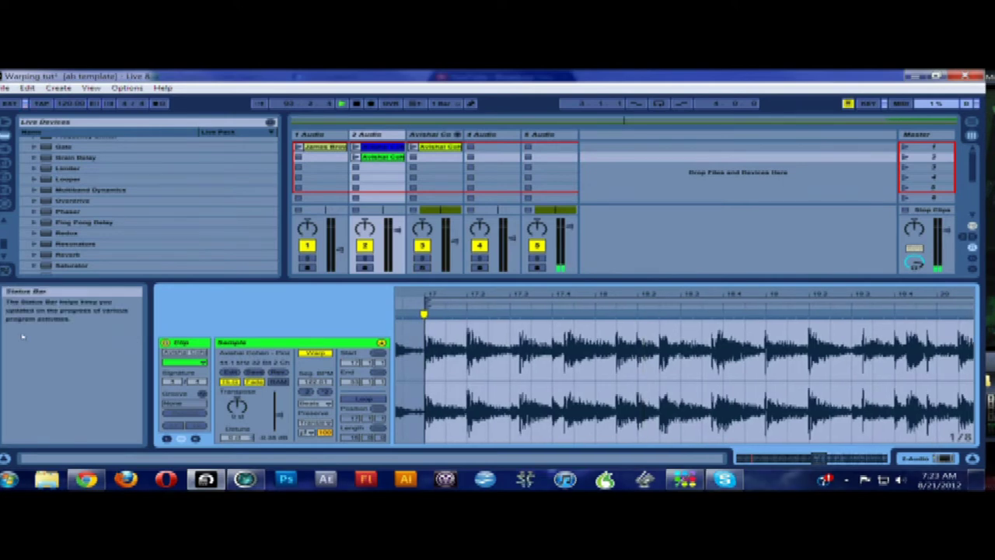
click(4, 458)
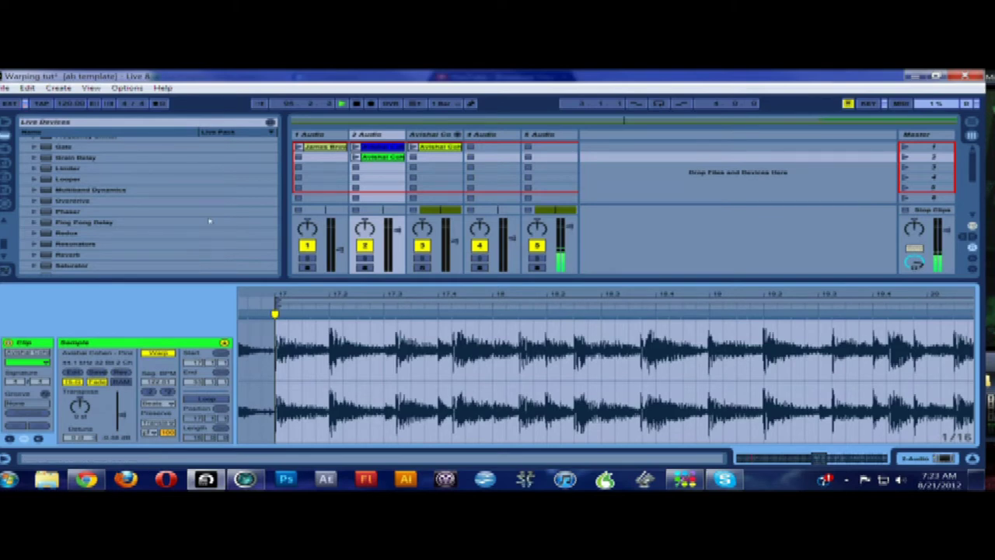
drag(309, 296, 310, 202)
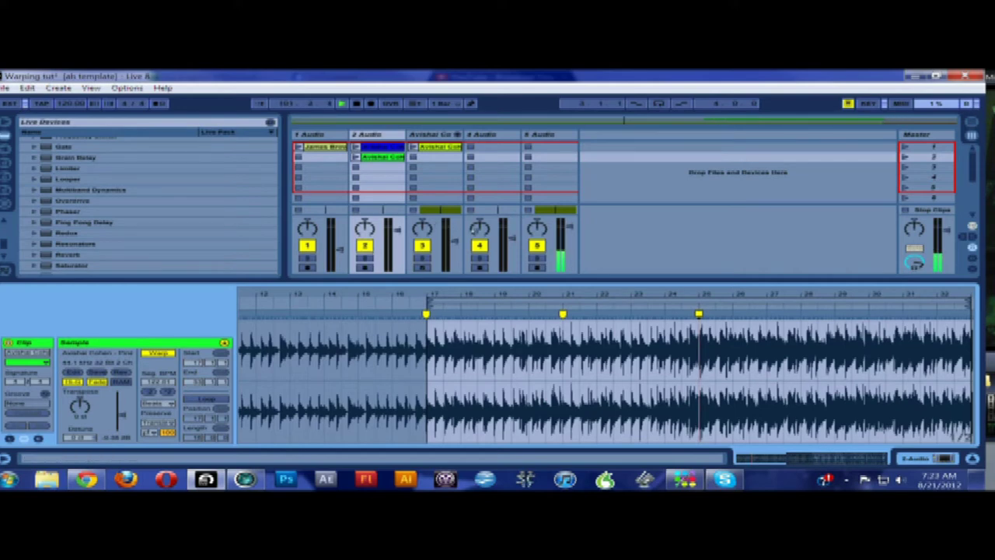
drag(673, 295, 673, 326)
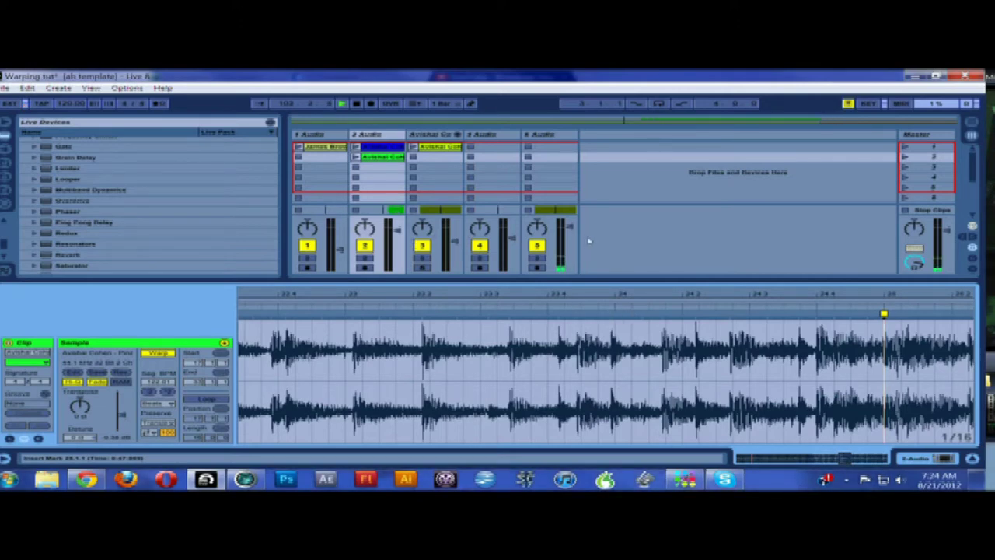
drag(814, 299, 815, 249)
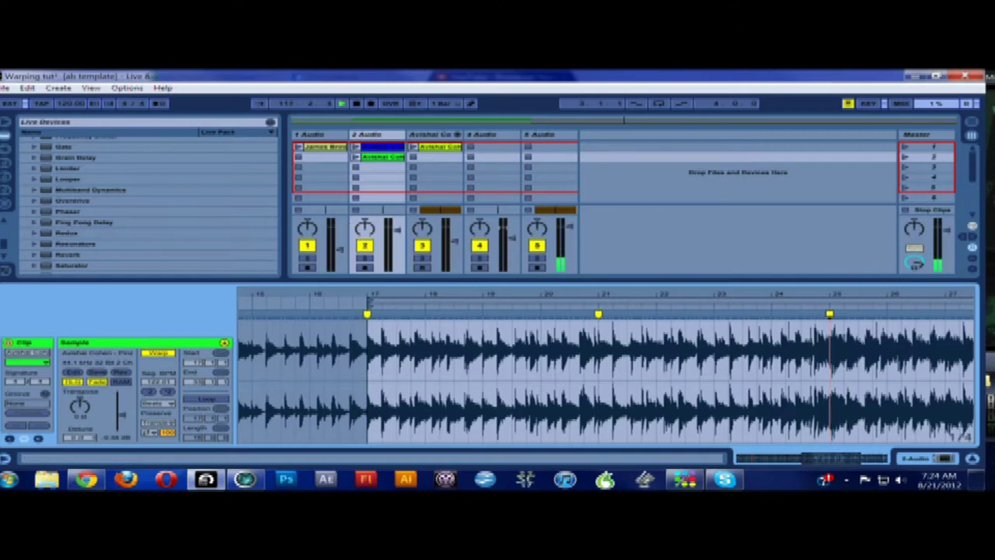
mouse_move(801, 388)
mouse_down()
mouse_move(795, 342)
mouse_move(771, 337)
mouse_move(691, 363)
mouse_move(690, 392)
mouse_move(689, 379)
mouse_move(705, 379)
mouse_up()
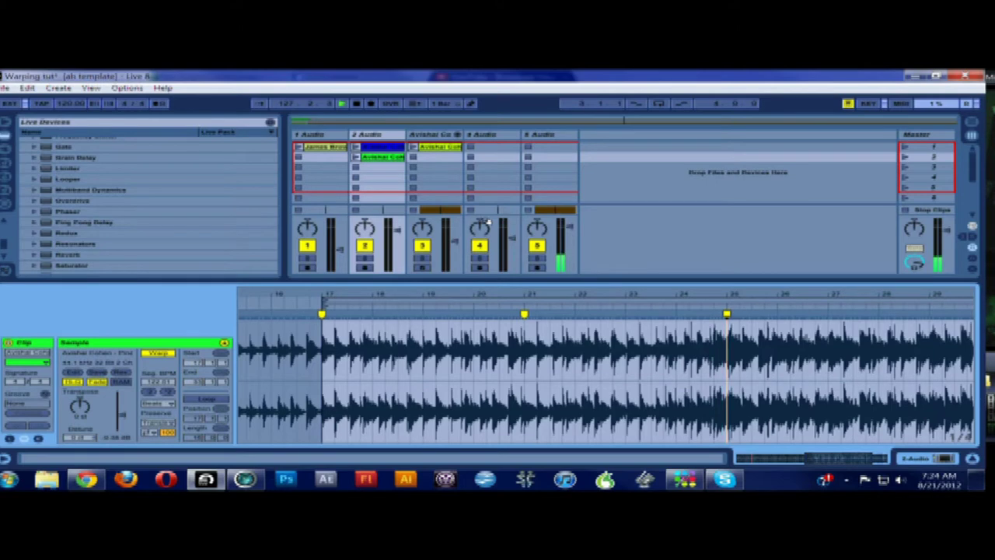
drag(699, 295, 699, 249)
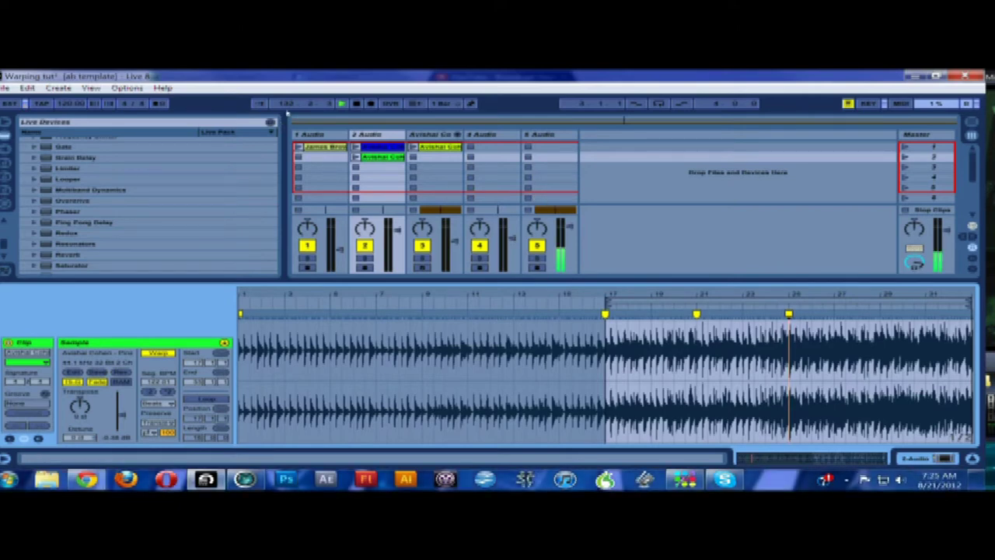
Show the device rack of the sliced Avishai Cohen MIDI track and unfold that track in the Arrangement View.
key(Right)
key(shift+Tab)
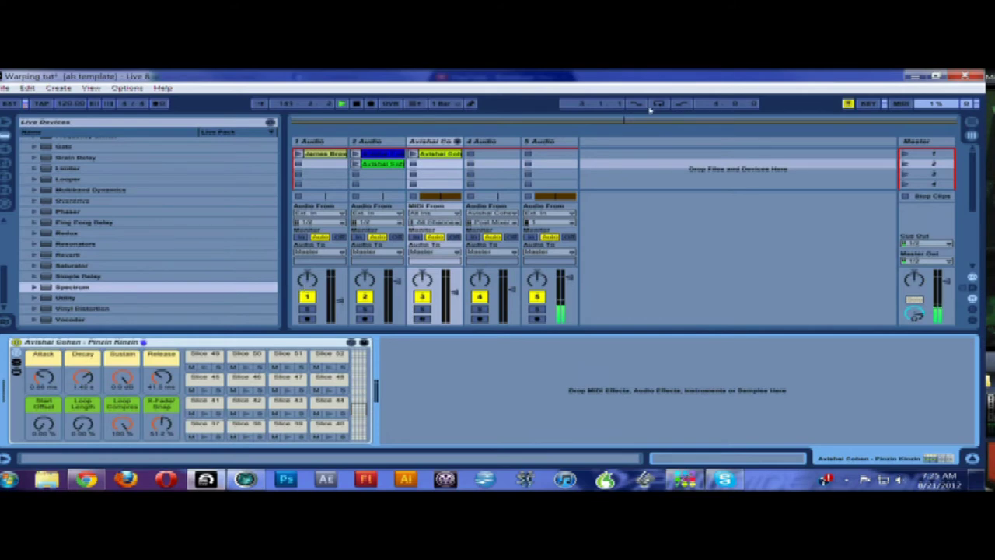
key(Tab)
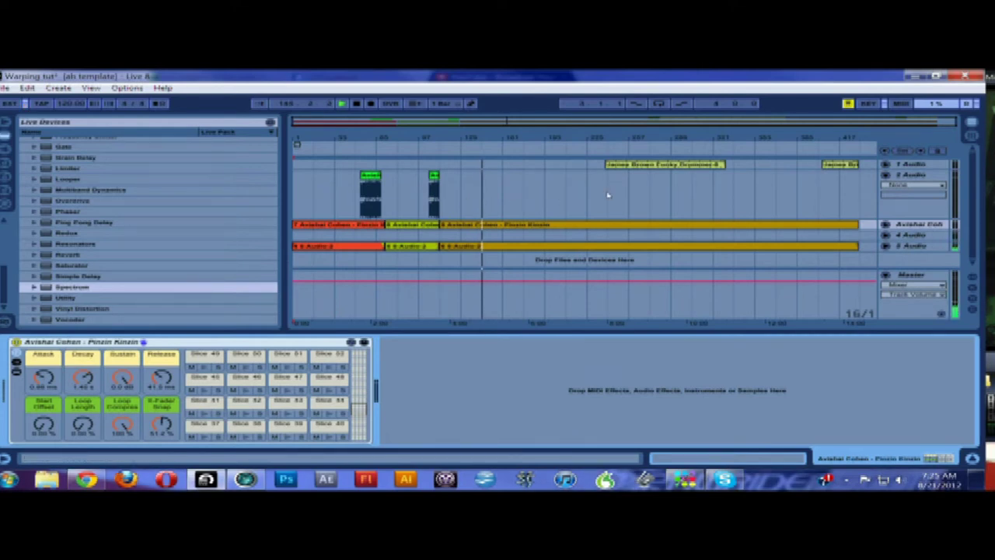
key(ctrl+z)
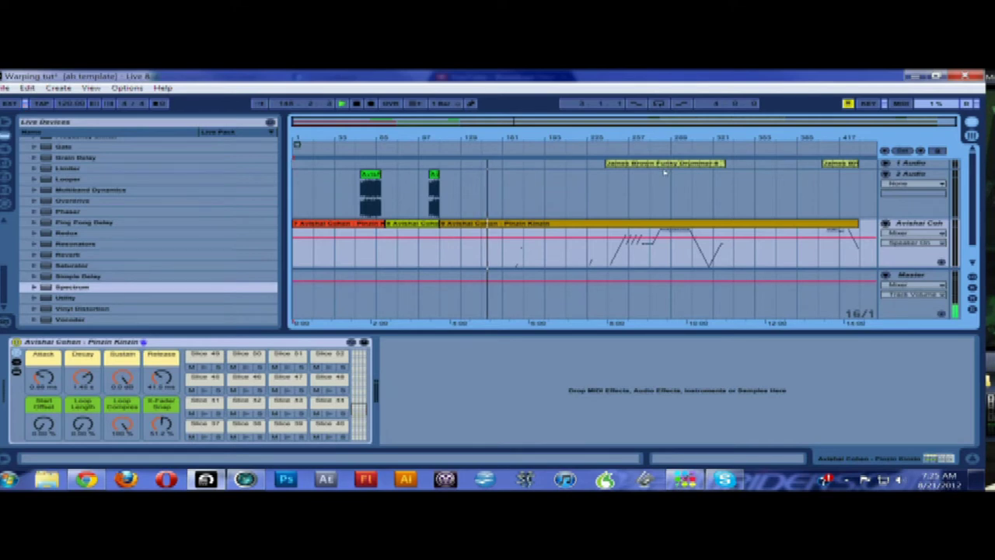
Fold the 2 Audio track and increase the height of the Avishai Cohen track in the arrangement.
scroll(664, 173, down, 1)
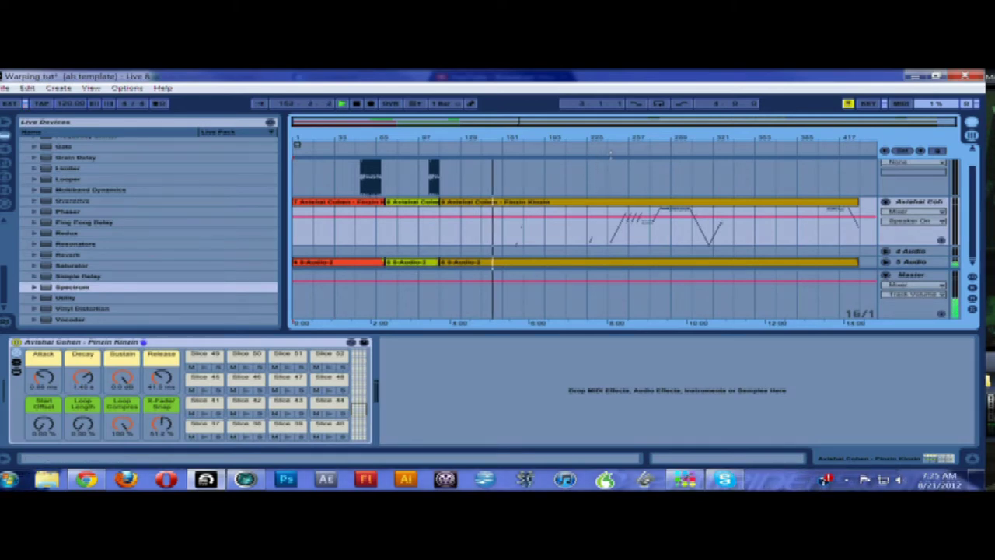
scroll(592, 159, down, 1)
scroll(615, 139, up, 1)
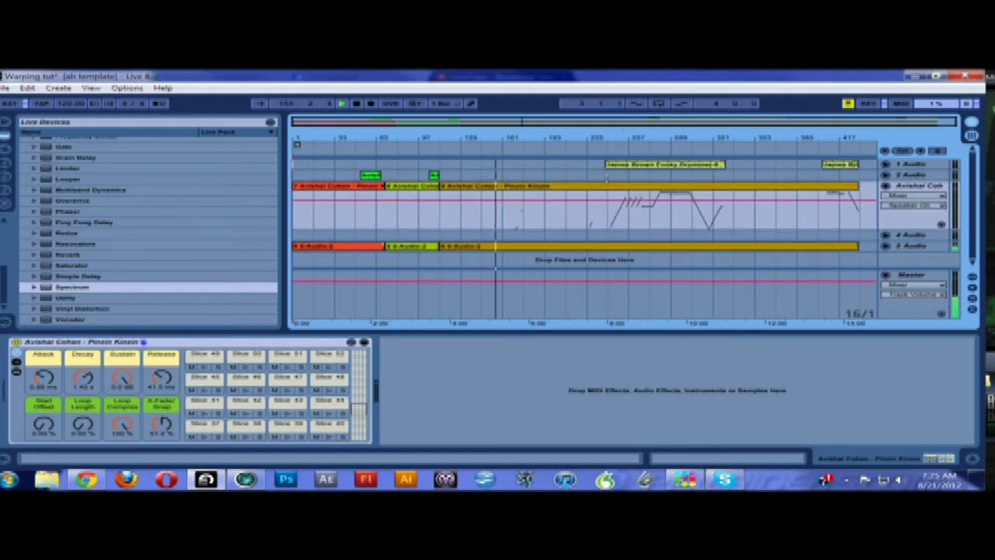
key(alt+plus)
key(alt+plus)
key(alt+plus)
key(alt+plus)
key(alt+plus)
key(alt+plus)
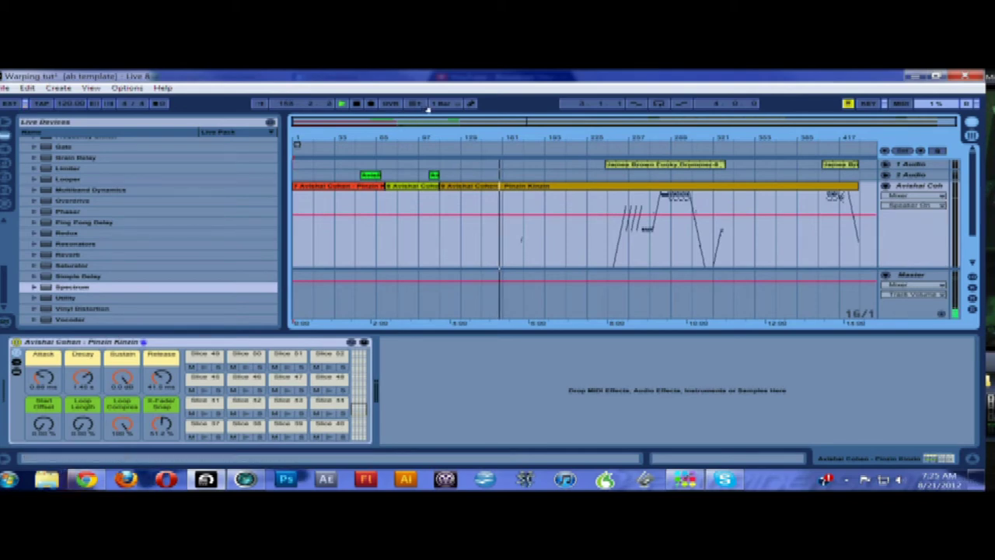
Hide the browser and examine the rising slice notes on the Avishai Cohen track beneath the James Brown Funky Drummer clip.
mouse_move(624, 136)
mouse_down()
mouse_move(624, 204)
mouse_move(641, 255)
mouse_move(715, 256)
mouse_move(709, 274)
mouse_up()
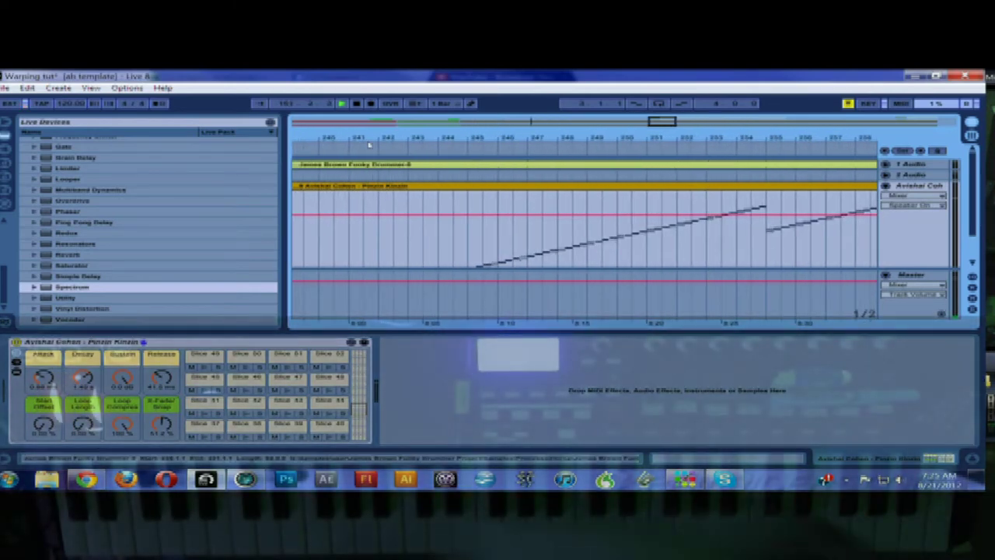
scroll(490, 183, down, 2)
scroll(490, 183, down, 1)
scroll(490, 182, up, 1)
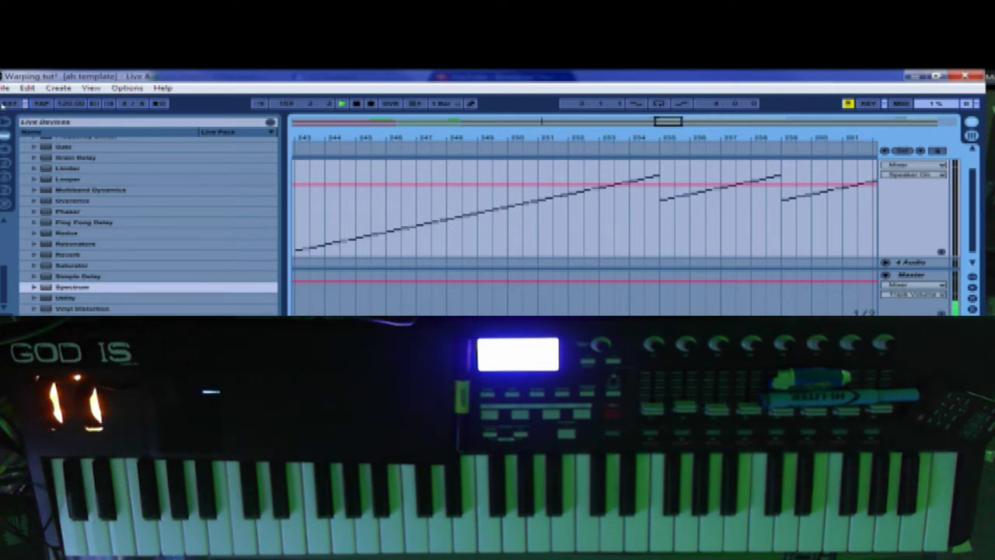
click(4, 104)
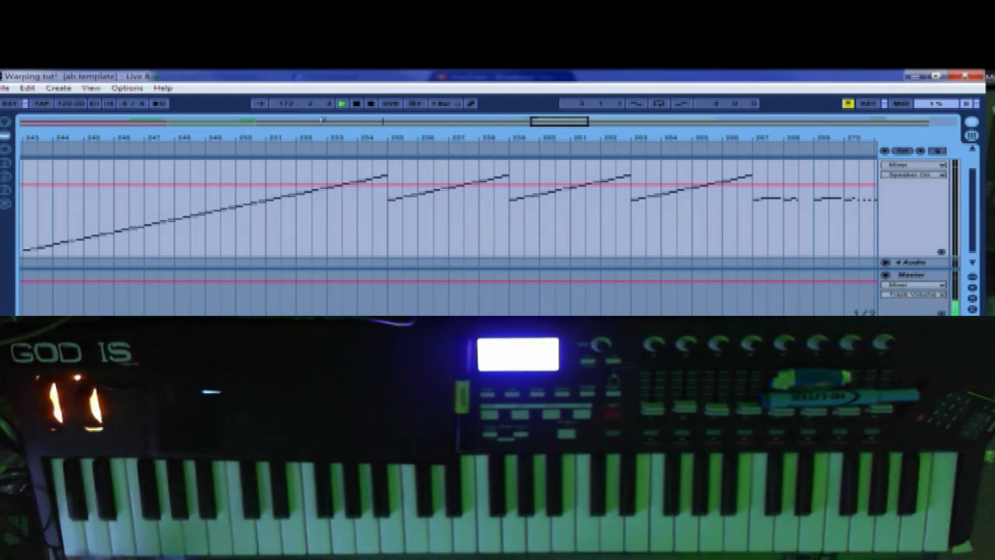
scroll(379, 155, up, 2)
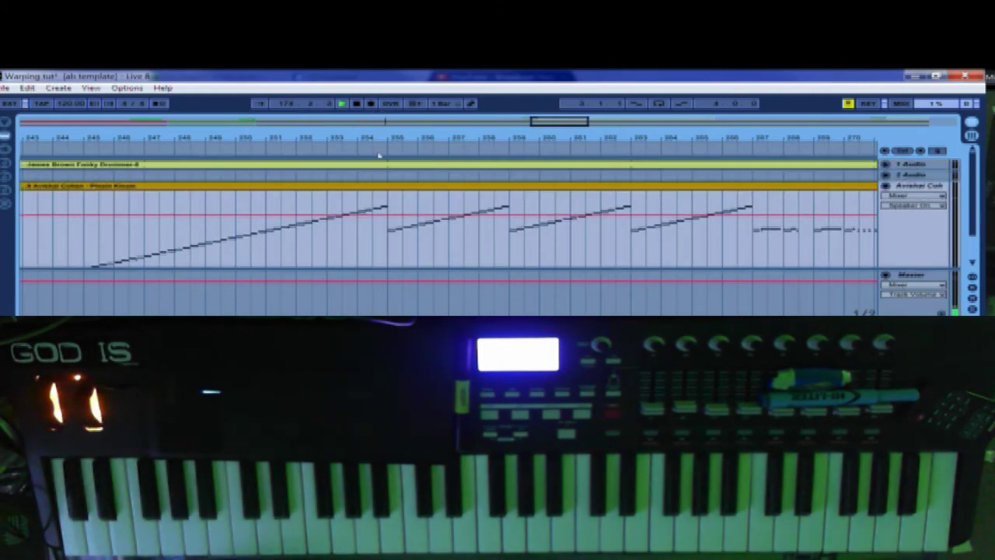
drag(366, 138, 515, 136)
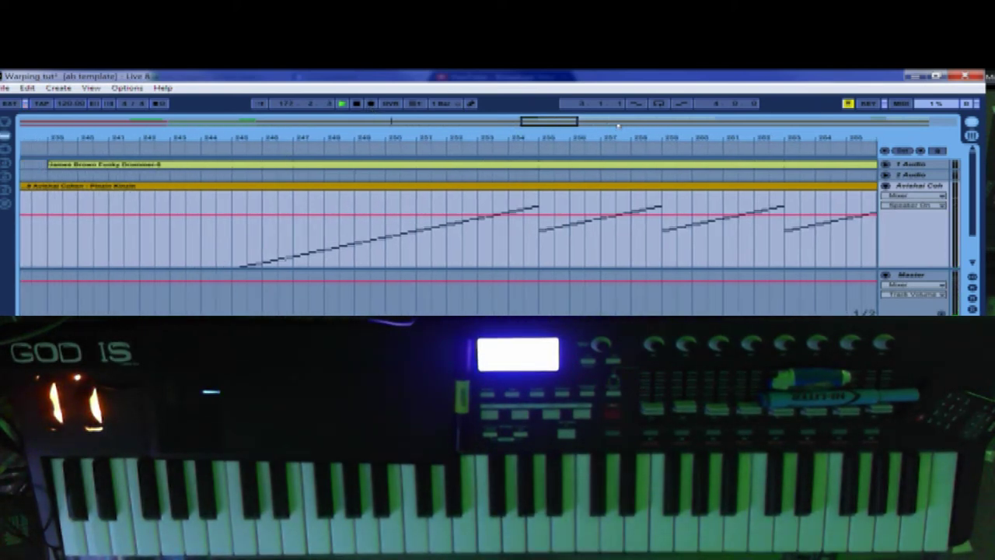
Return to the Session View, unfold the Avishai Cohen rack's slice chains in the mixer, and collapse them again.
key(Tab)
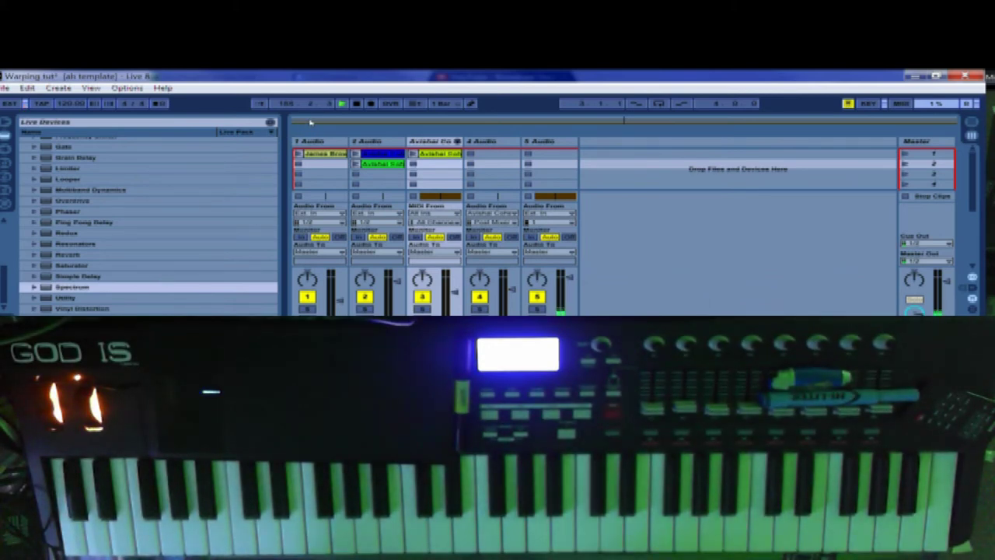
key(plus)
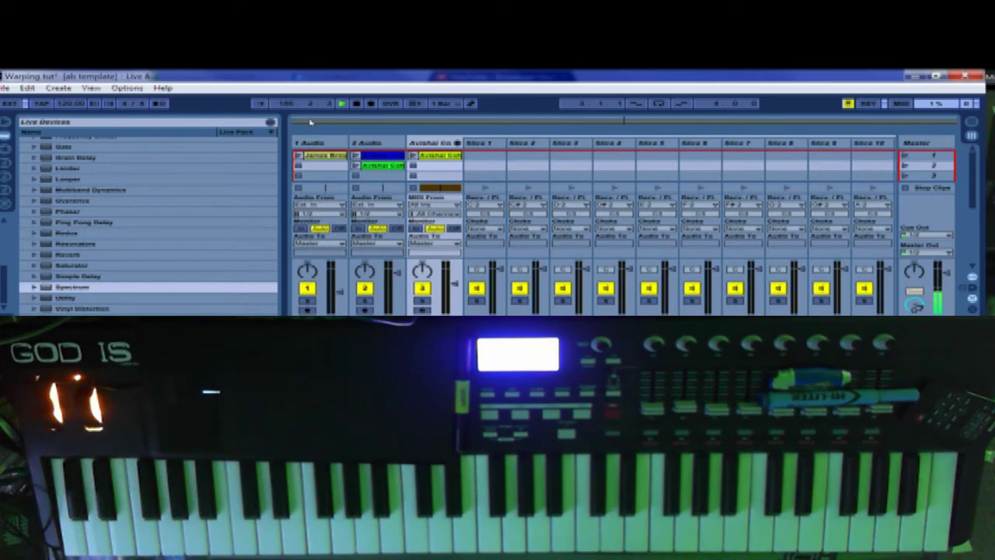
key(minus)
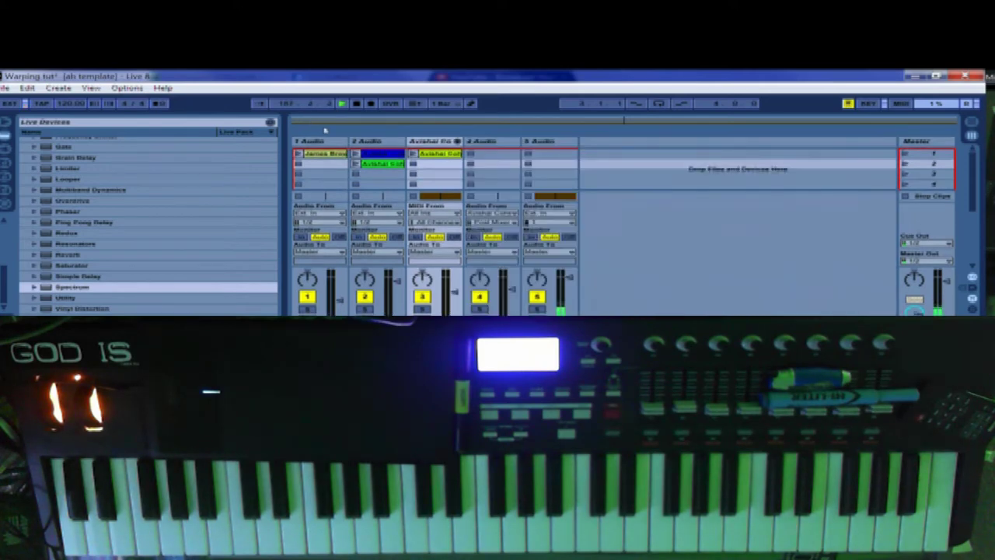